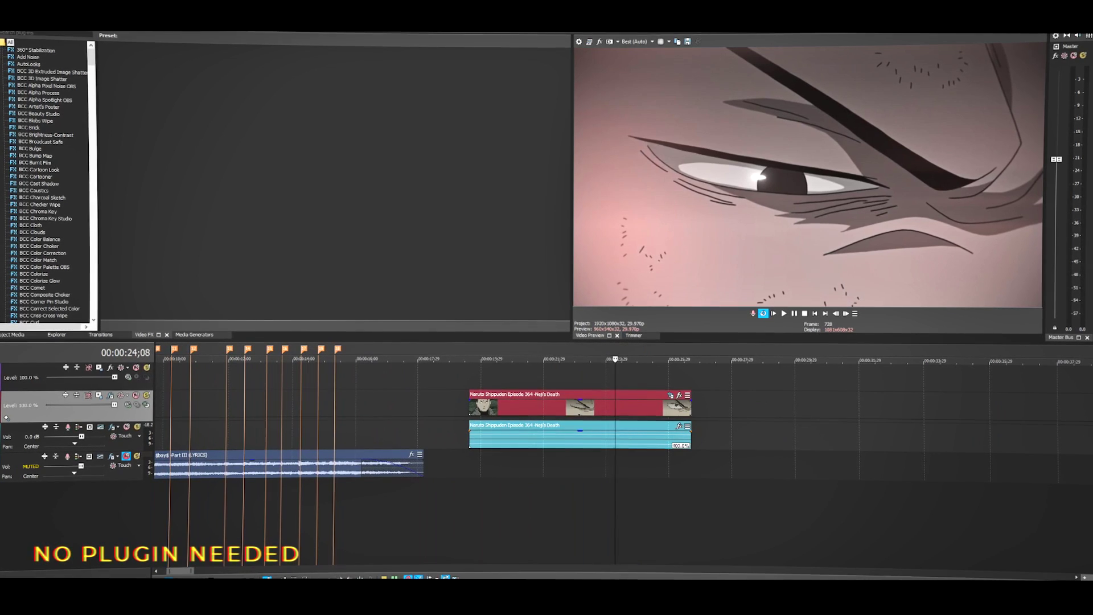
Play through the source clip at the end of the timeline and inspect its face shot and eye close-up
{"action": "left_click", "coordinate": [581, 360]}
{"action": "key", "text": "space"}
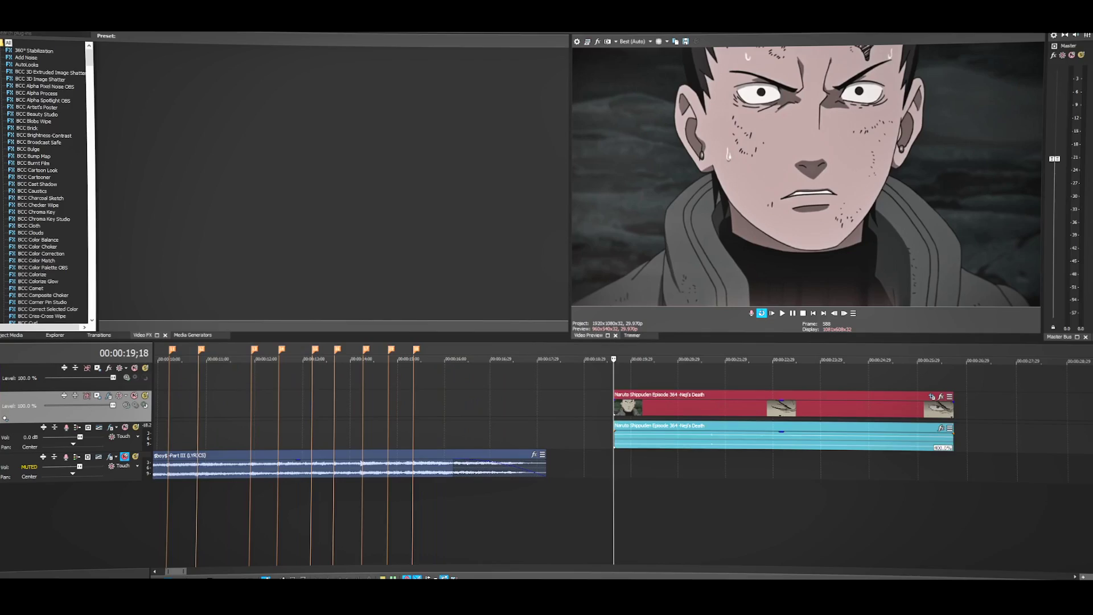
{"action": "left_click_drag", "start_coordinate": [661, 360], "coordinate": [616, 360]}
{"action": "key", "text": "space"}
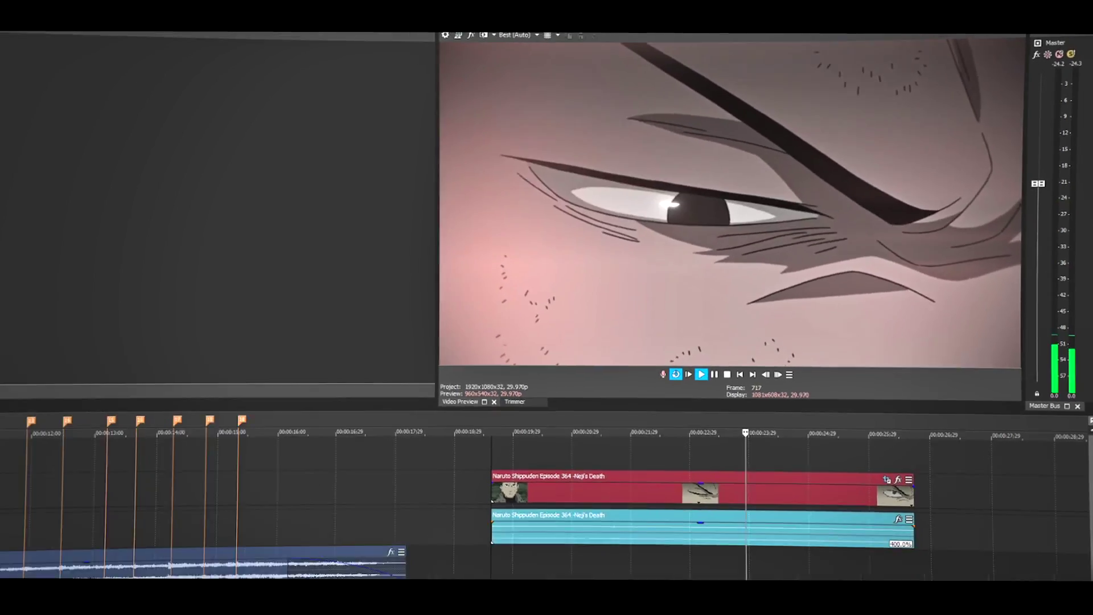
{"action": "key", "text": "space"}
{"action": "left_click", "coordinate": [696, 361]}
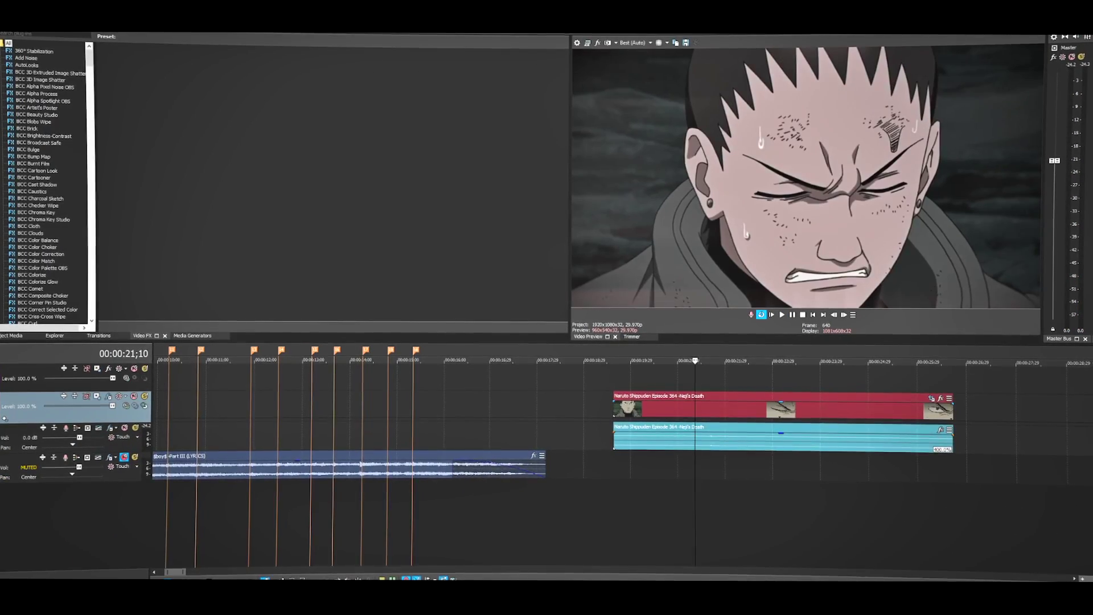
{"action": "key", "text": "space"}
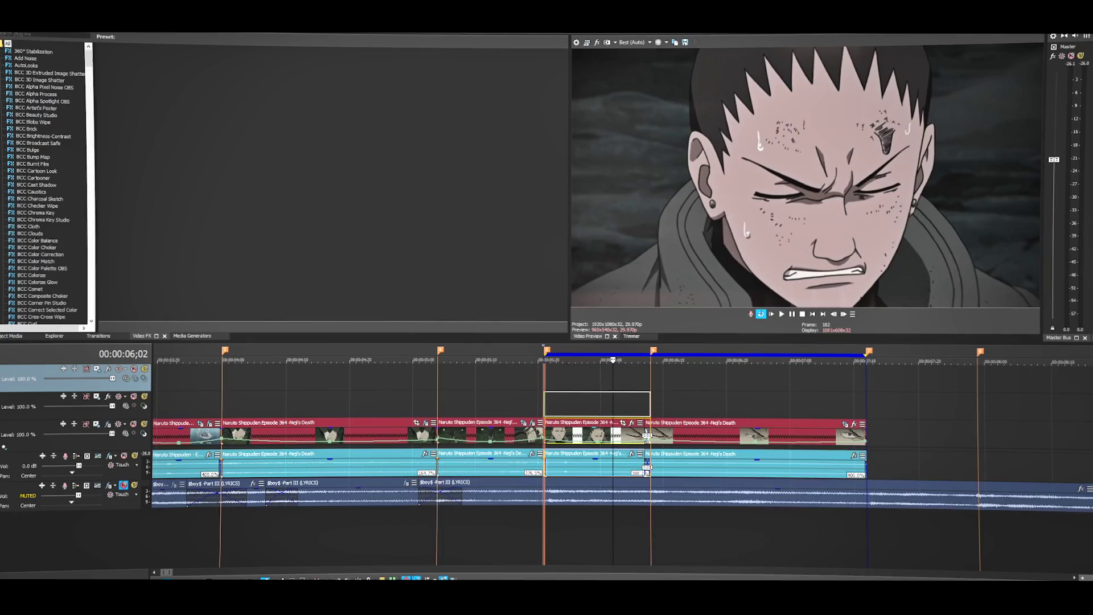
Move the face clip that ends at marker 6 from the main video track up to the top track
{"action": "left_click_drag", "start_coordinate": [600, 435], "coordinate": [582, 381]}
{"action": "left_click", "coordinate": [642, 381]}
{"action": "scroll", "coordinate": [642, 381], "scroll_direction": "up", "scroll_amount": 1}
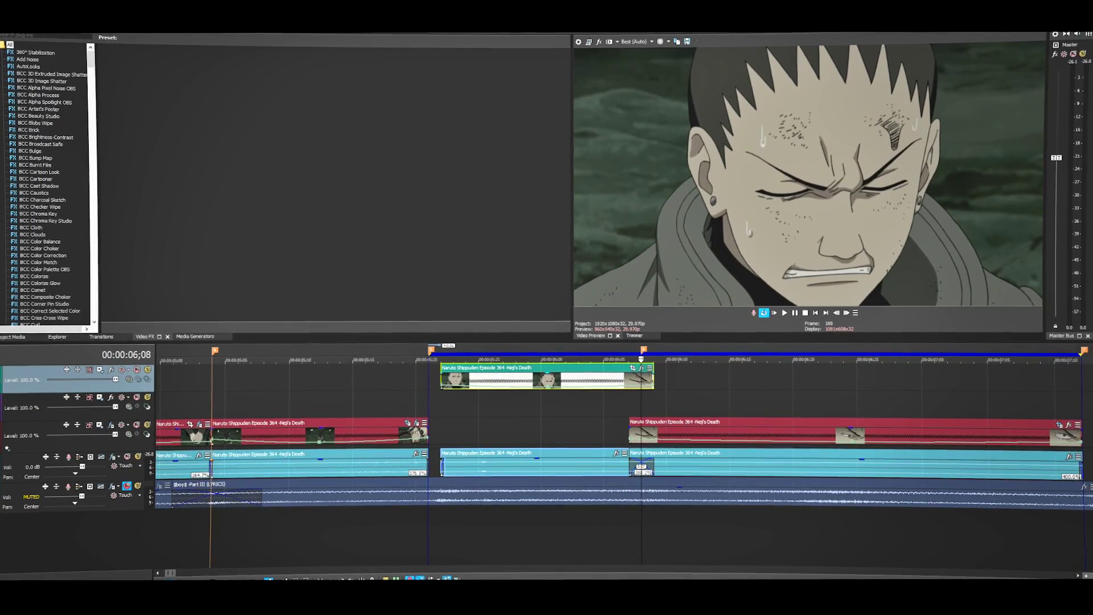
{"action": "left_click_drag", "start_coordinate": [586, 375], "coordinate": [576, 379]}
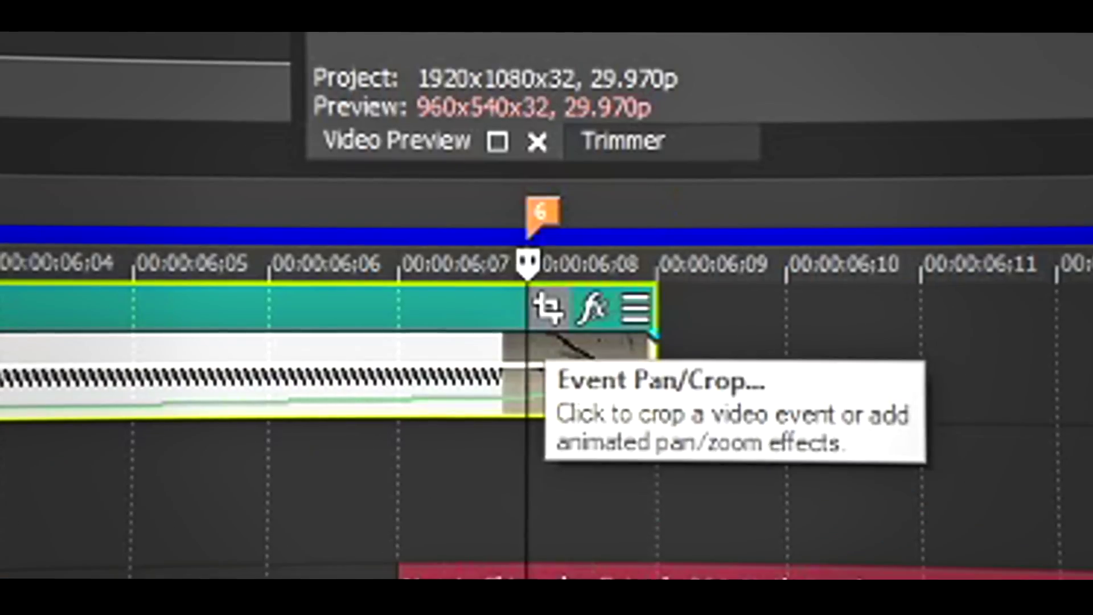
In the face clip's Pan/Crop, go to 00:00:00;15 and shrink the crop frame to about 934 × 527
{"action": "left_click", "coordinate": [617, 368]}
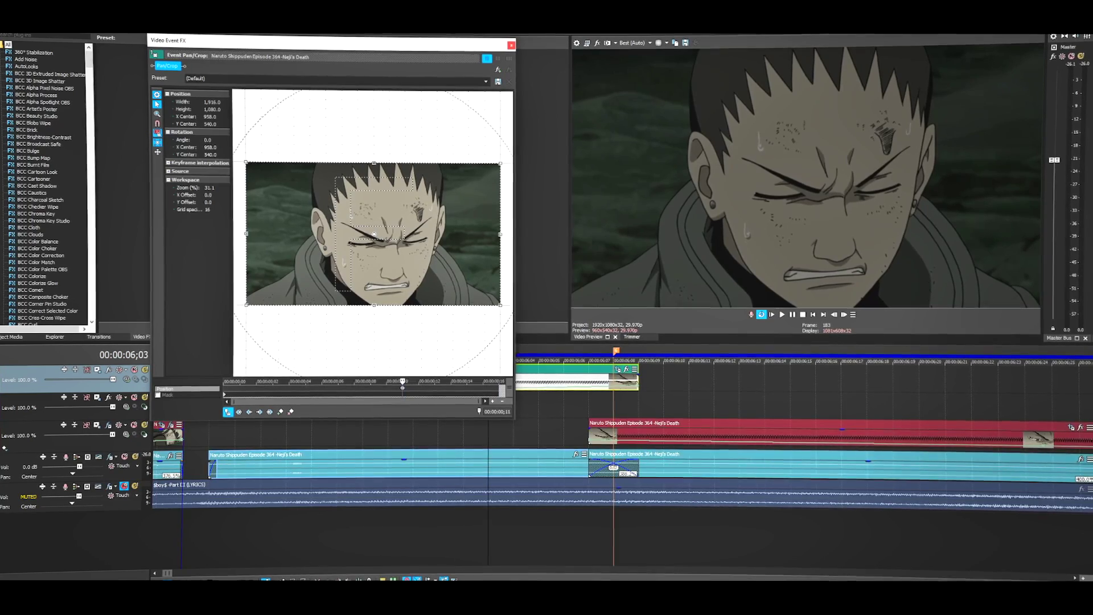
{"action": "key", "text": "Right"}
{"action": "key", "text": "Right"}
{"action": "key", "text": "Right"}
{"action": "key", "text": "Right"}
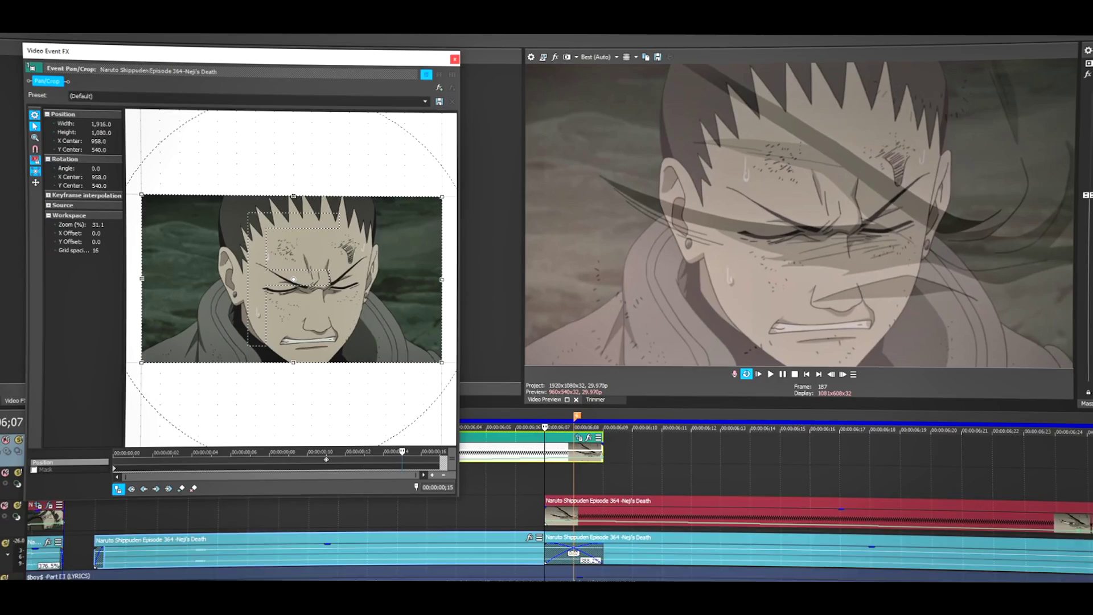
{"action": "left_click_drag", "start_coordinate": [438, 198], "coordinate": [364, 240]}
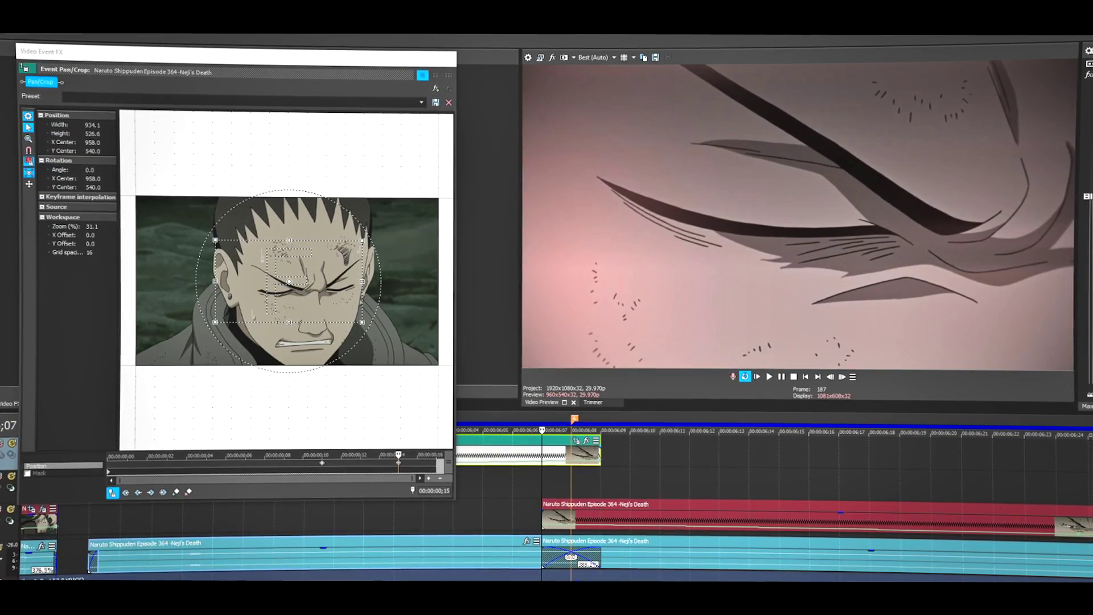
Match the crop to the eye close-up: about 523 × 295, centred at 877.1, 598.3 and rotated -4.3°
{"action": "left_click_drag", "start_coordinate": [516, 465], "coordinate": [516, 451]}
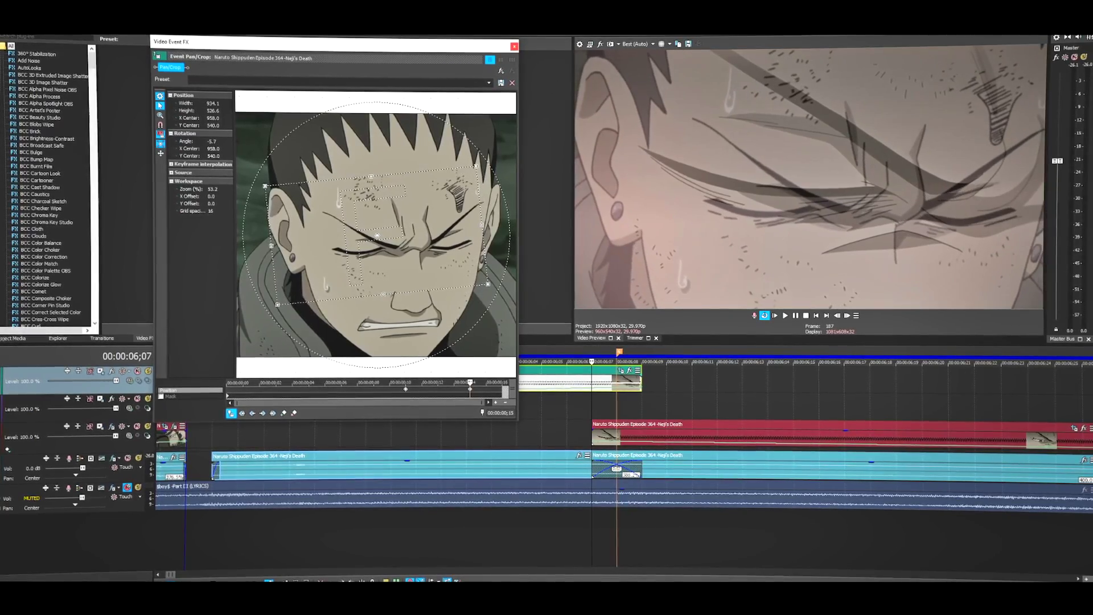
{"action": "left_click_drag", "start_coordinate": [496, 240], "coordinate": [496, 246]}
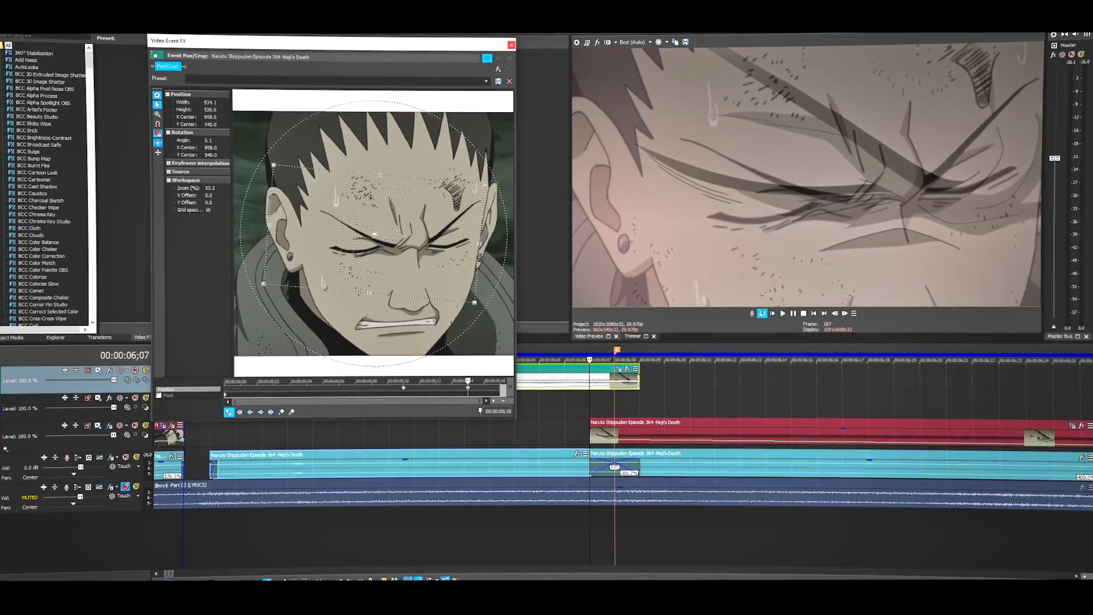
{"action": "left_click_drag", "start_coordinate": [362, 239], "coordinate": [343, 240]}
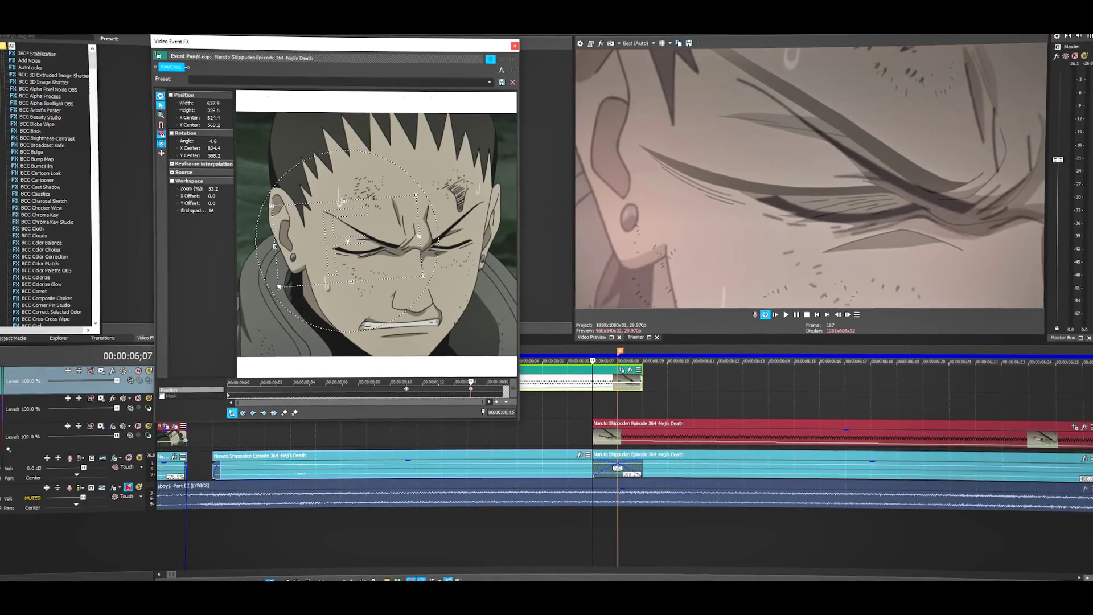
{"action": "left_click_drag", "start_coordinate": [277, 287], "coordinate": [280, 285]}
{"action": "left_click_drag", "start_coordinate": [347, 242], "coordinate": [346, 246]}
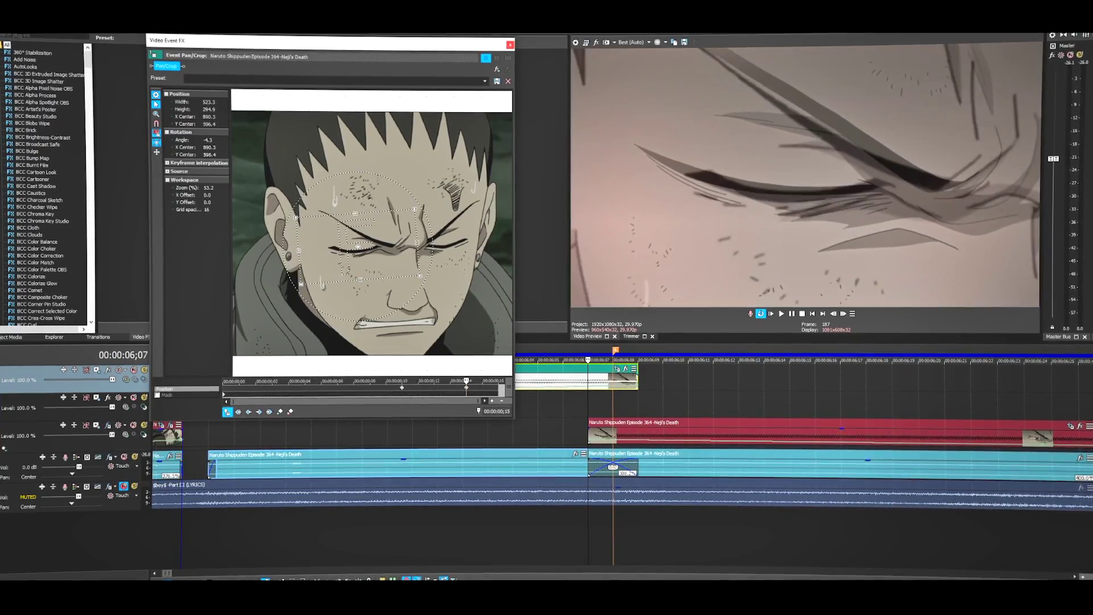
{"action": "left_click_drag", "start_coordinate": [359, 247], "coordinate": [355, 247]}
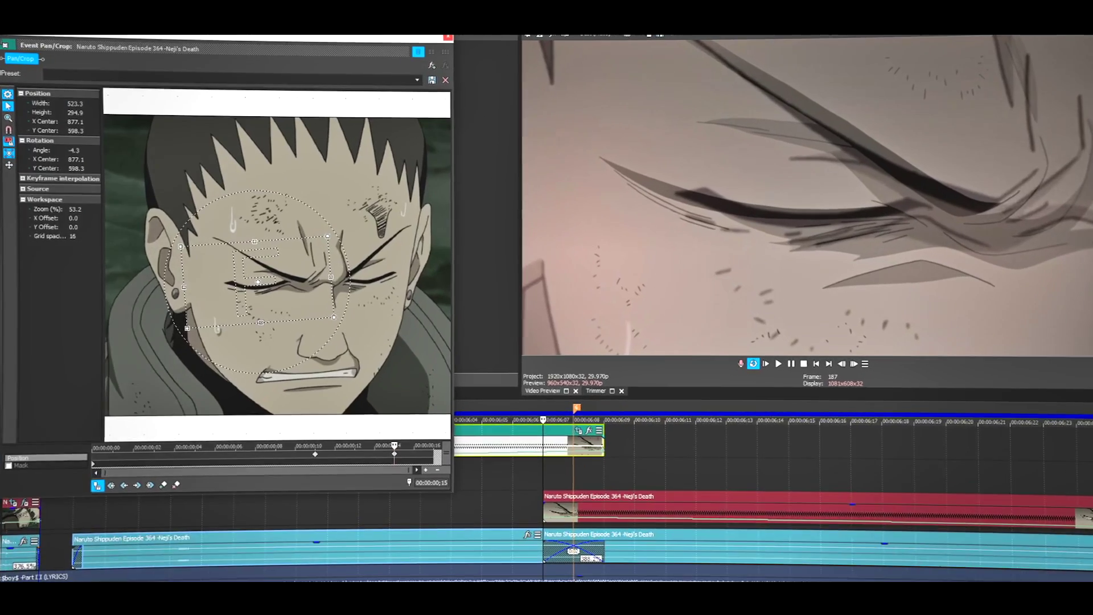
{"action": "scroll", "coordinate": [355, 248], "scroll_direction": "down", "scroll_amount": 1}
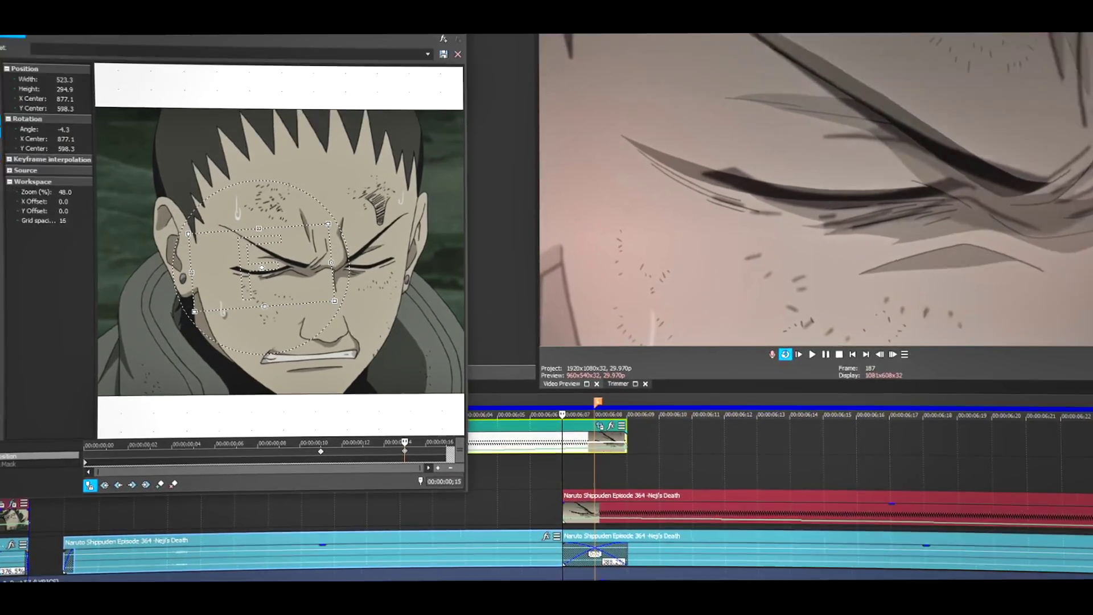
Move the zoomed-in Pan/Crop keyframe to the end of the face clip and close the Pan/Crop window
{"action": "left_click_drag", "start_coordinate": [392, 454], "coordinate": [413, 453]}
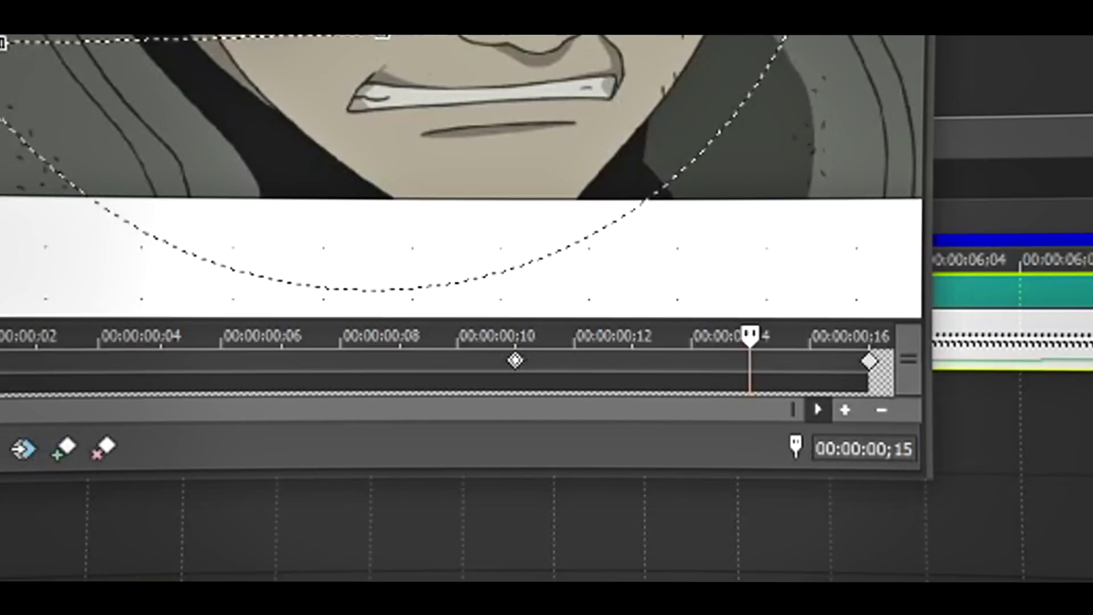
{"action": "right_click", "coordinate": [525, 381]}
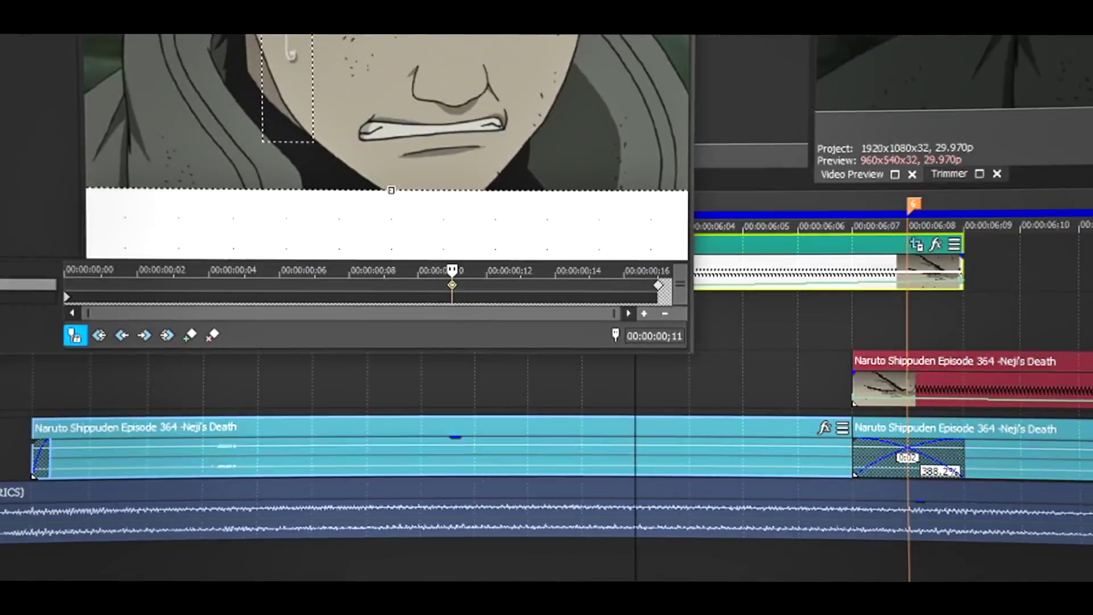
{"action": "left_click", "coordinate": [575, 42]}
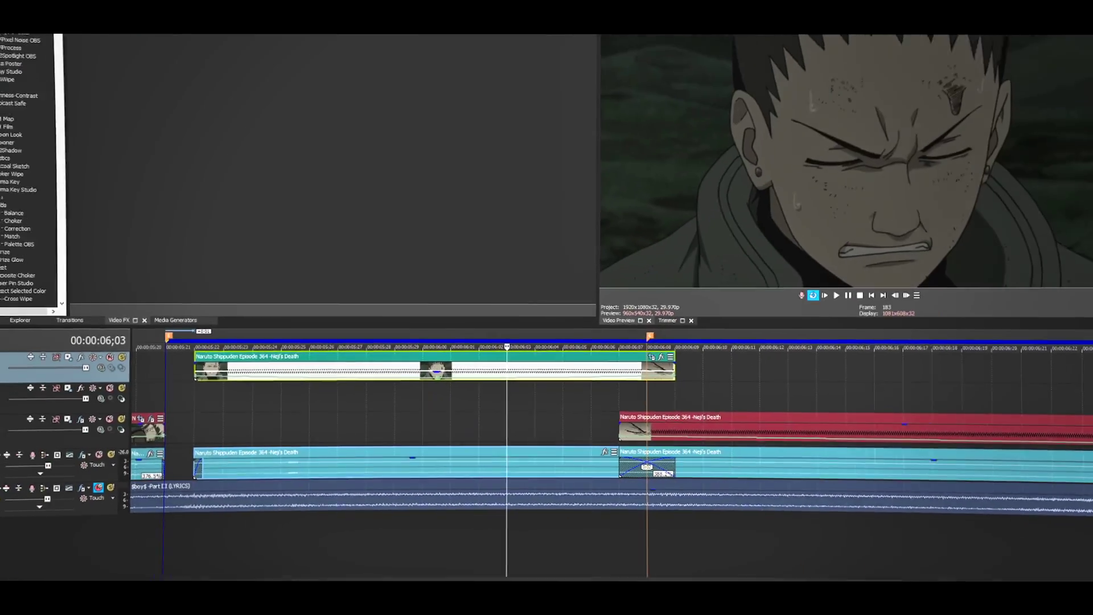
Move the face clip back down to the main video track, filling the gap before the eye close-up
{"action": "scroll", "coordinate": [618, 433], "scroll_direction": "down", "scroll_amount": 3}
{"action": "key", "text": "ctrl+z"}
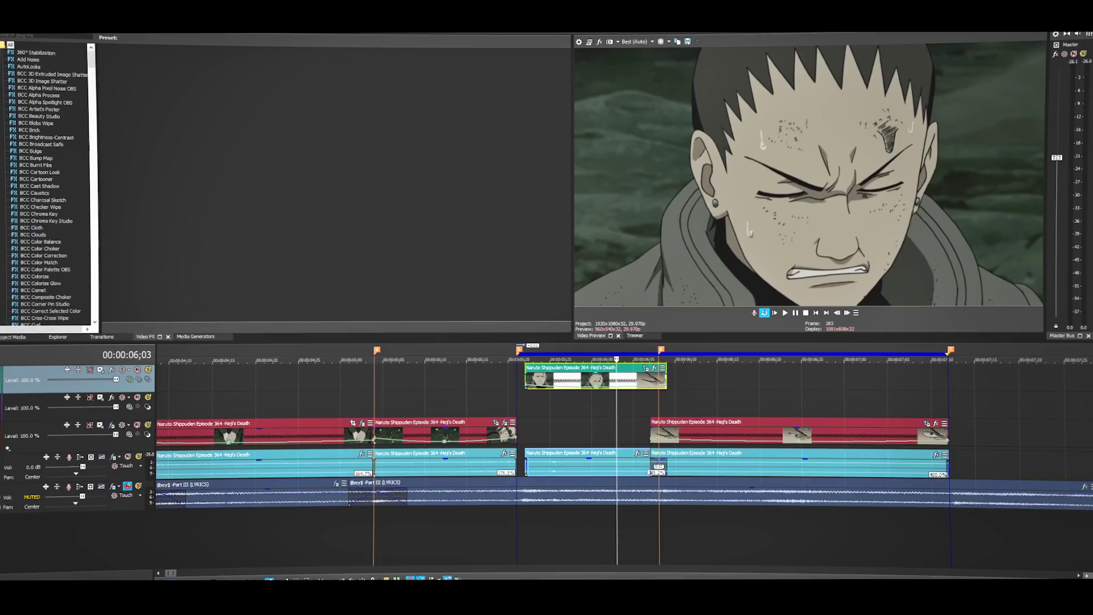
{"action": "left_click_drag", "start_coordinate": [597, 381], "coordinate": [588, 435]}
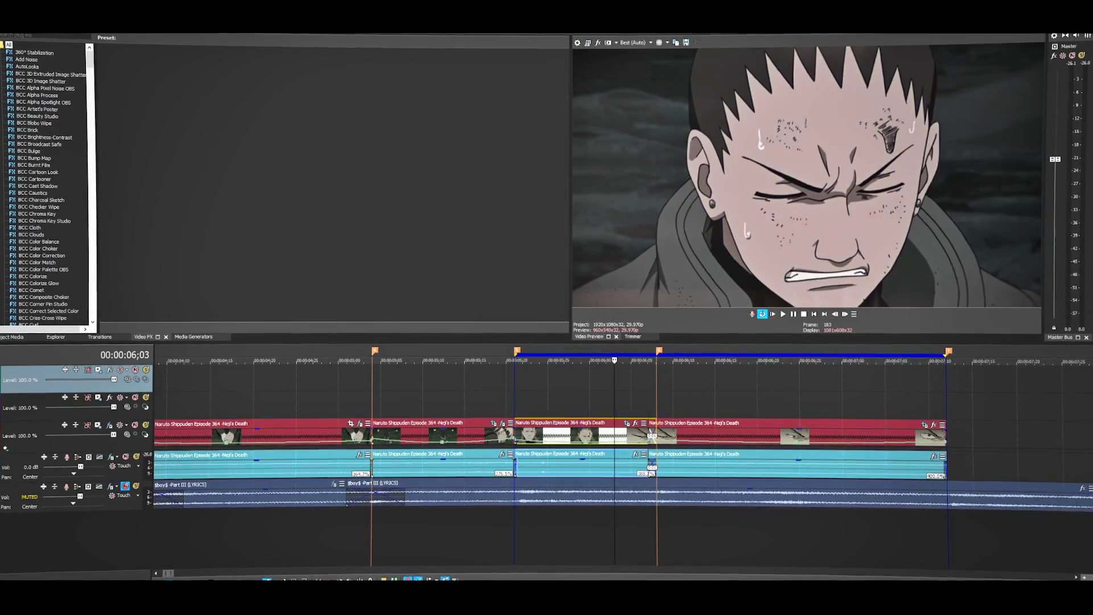
Play from the start of the face clip to review the zoom into the eye close-up
{"action": "left_click", "coordinate": [581, 403]}
{"action": "left_click", "coordinate": [516, 382]}
{"action": "scroll", "coordinate": [516, 381], "scroll_direction": "down", "scroll_amount": 1}
{"action": "key", "text": "space"}
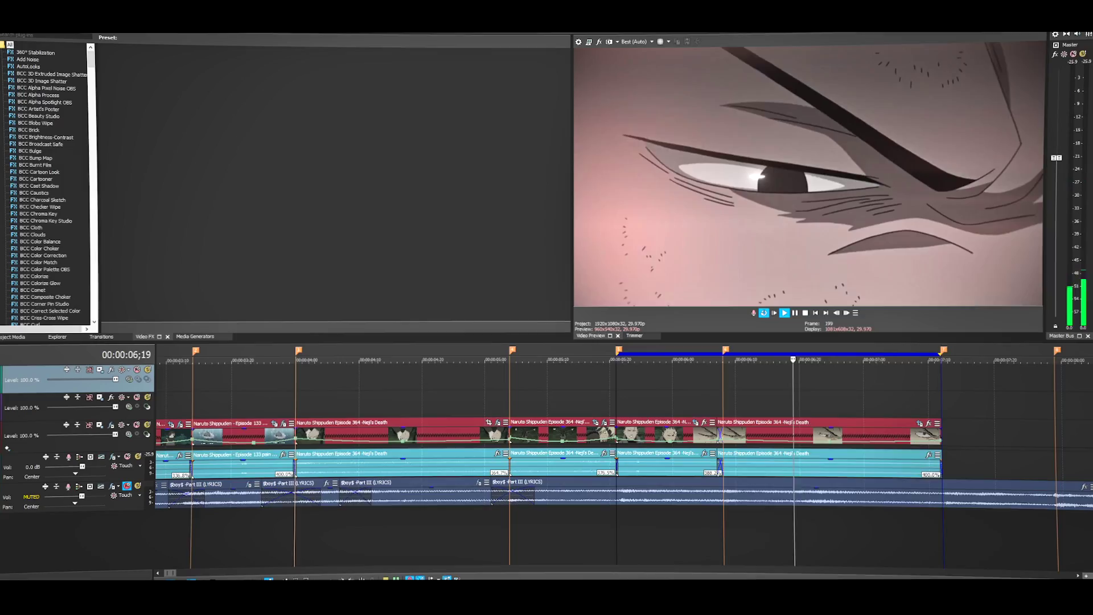
{"action": "key", "text": "Return"}
Apply the S_BlurMotion effect to the face clip and set To Z Dist to 1.000
{"action": "scroll", "coordinate": [623, 456], "scroll_direction": "up", "scroll_amount": 3}
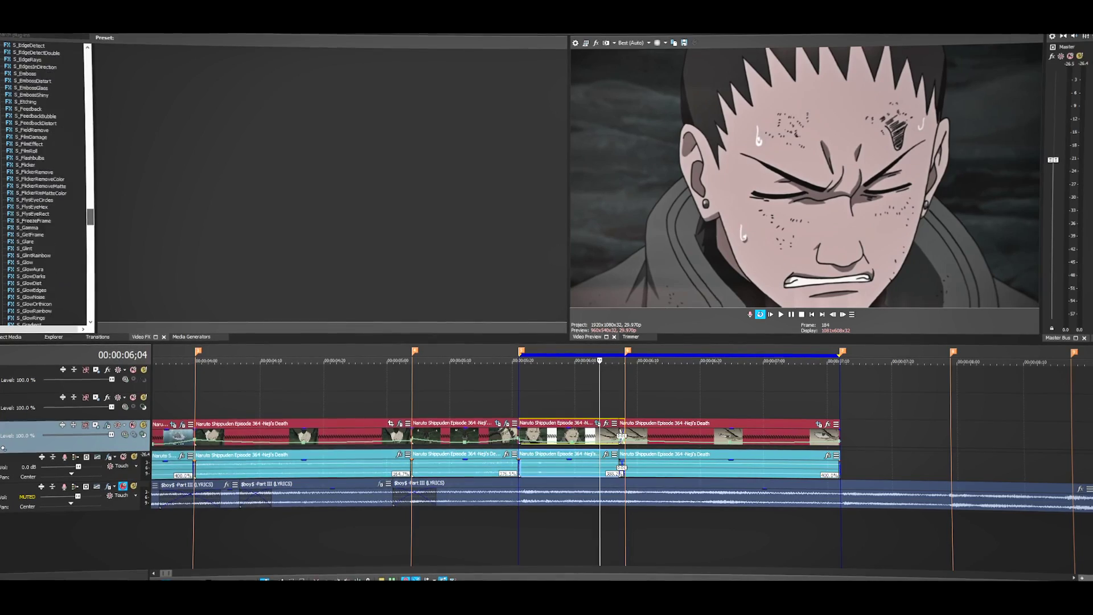
{"action": "left_click_drag", "start_coordinate": [123, 64], "coordinate": [573, 435]}
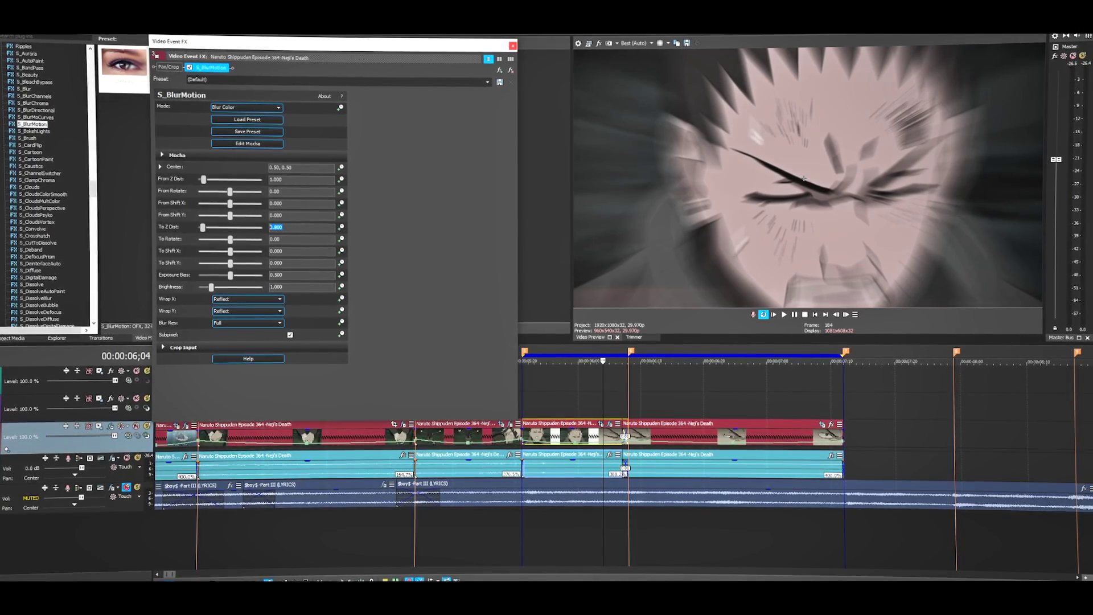
{"action": "key", "text": "Return"}
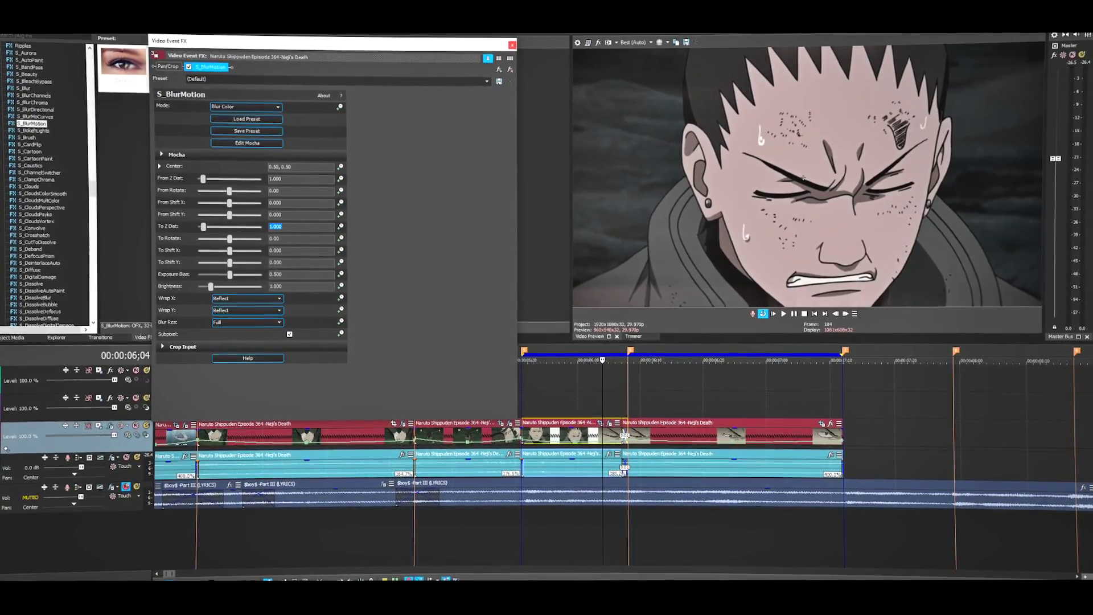
Animate From Z Dist from a keyframe at the zoom's start to 0.900, with the second keyframe at the clip's end
{"action": "left_click", "coordinate": [343, 178]}
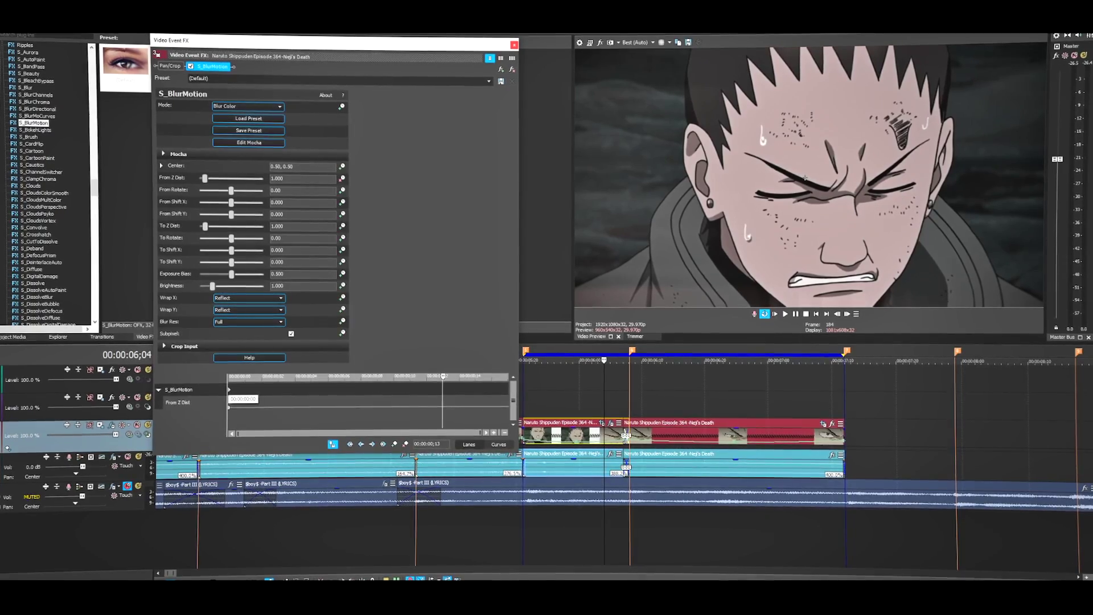
{"action": "left_click_drag", "start_coordinate": [230, 389], "coordinate": [460, 399]}
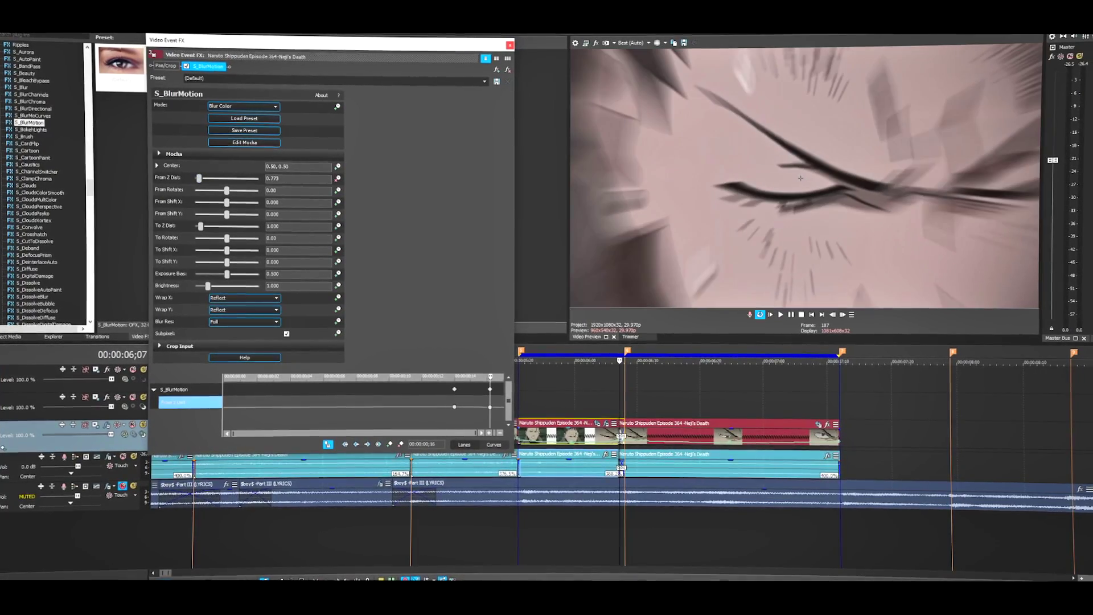
{"action": "key", "text": "Return"}
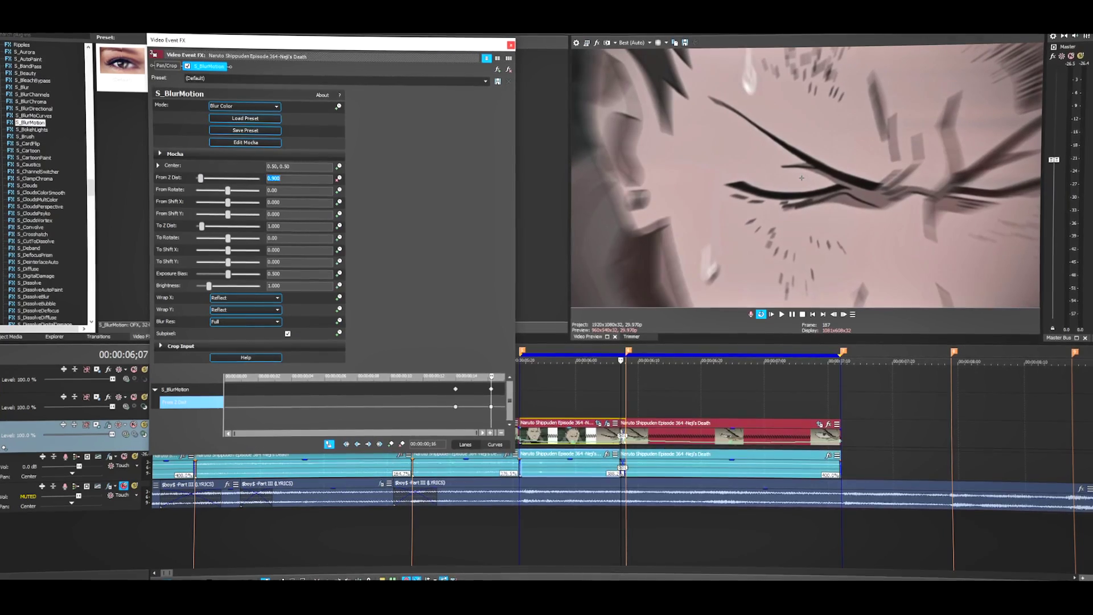
{"action": "left_click_drag", "start_coordinate": [491, 389], "coordinate": [506, 389]}
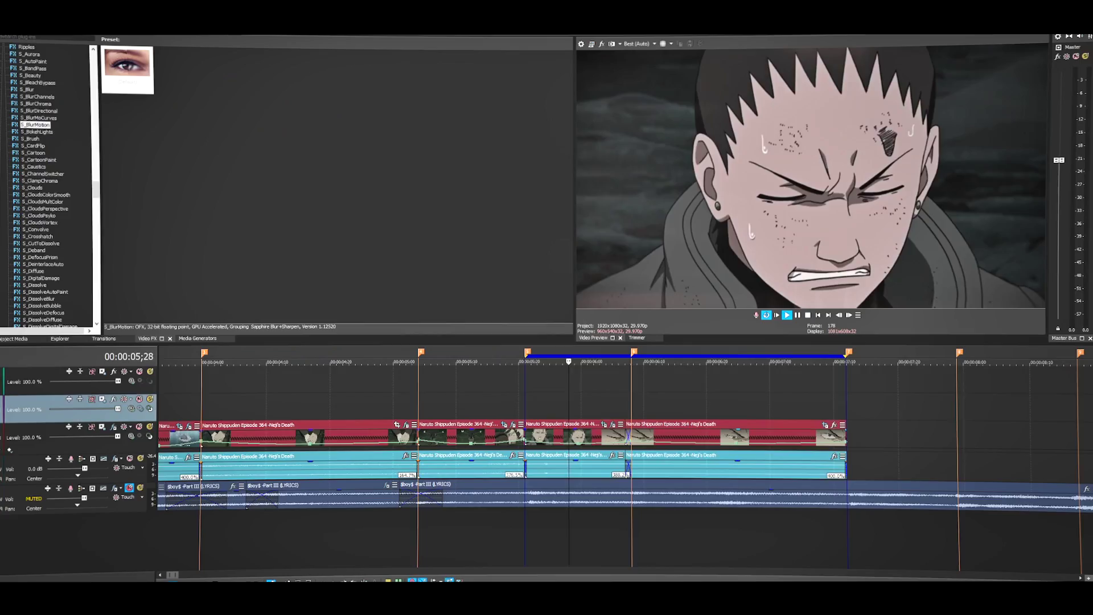
Play the transition repeatedly from 00:00:05;28 to check the zoom with motion blur
{"action": "key", "text": "space"}
{"action": "key", "text": "space"}
{"action": "key", "text": "space"}
{"action": "key", "text": "space"}
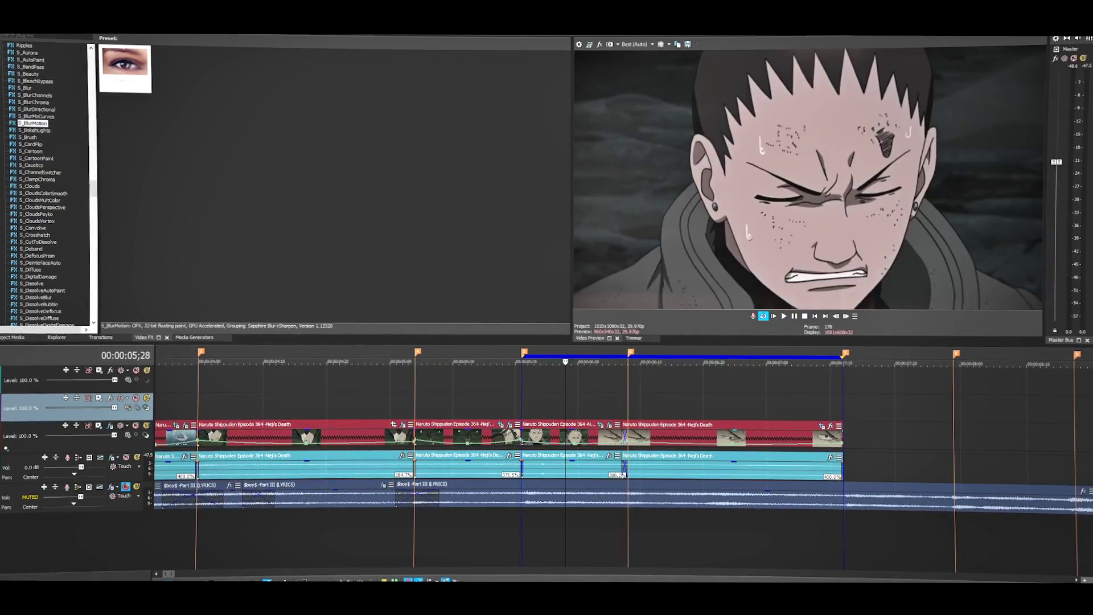
{"action": "key", "text": "space"}
{"action": "key", "text": "space"}
{"action": "key", "text": "space"}
{"action": "key", "text": "space"}
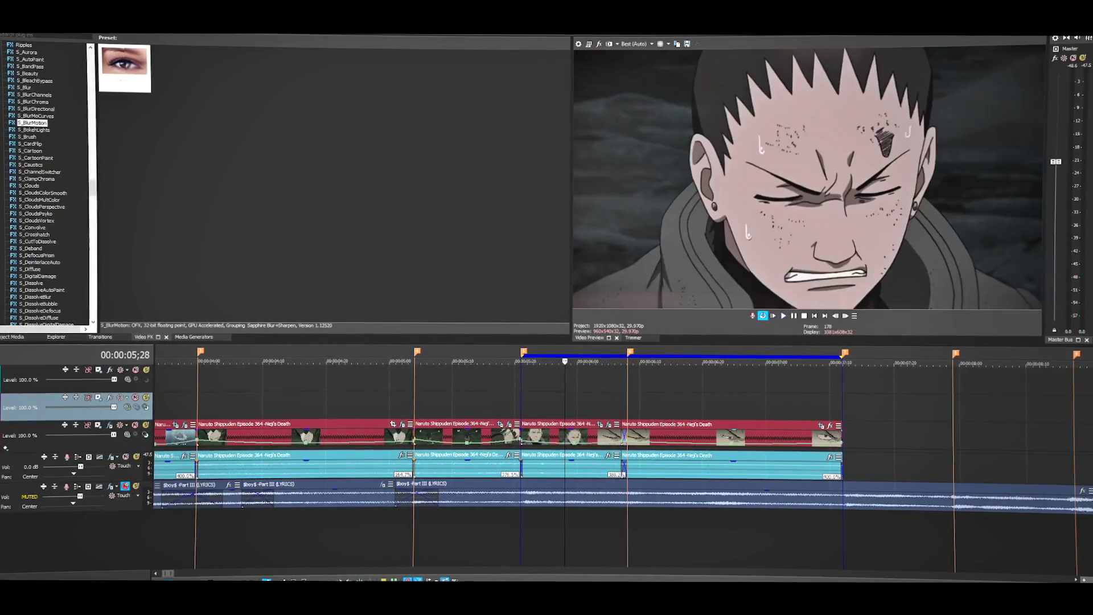
{"action": "key", "text": "space"}
{"action": "key", "text": "space"}
{"action": "key", "text": "space"}
{"action": "key", "text": "space"}
Apply the default preset of the S_DissolveShake effect to the eye close-up clip that follows the zoom
{"action": "left_click", "coordinate": [645, 437]}
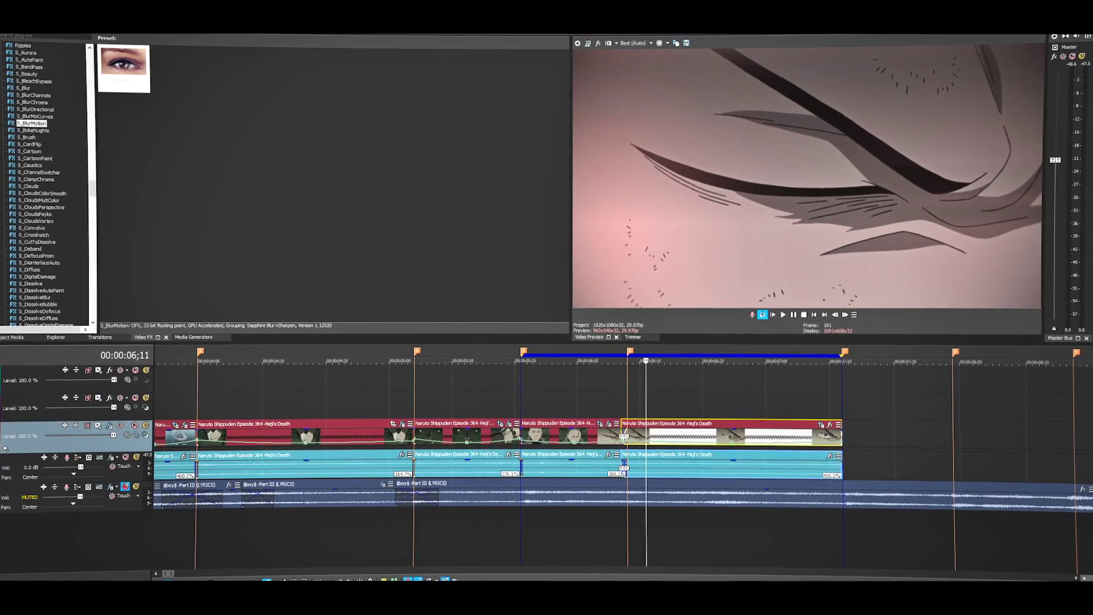
{"action": "key", "text": "Right"}
{"action": "key", "text": "Right"}
{"action": "key", "text": "Right"}
{"action": "key", "text": "Right"}
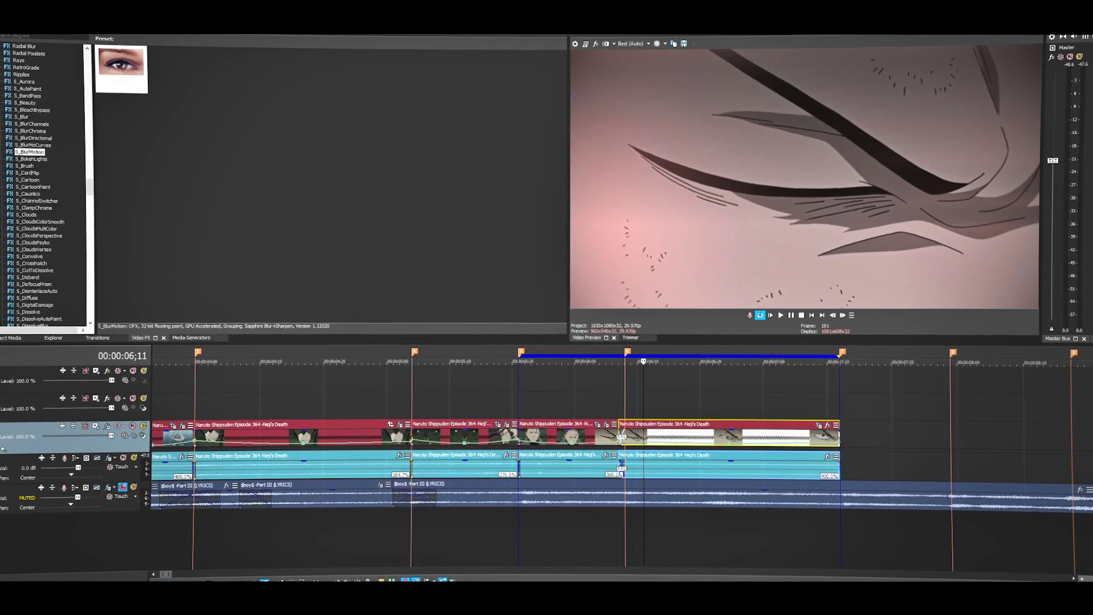
{"action": "scroll", "coordinate": [46, 185], "scroll_direction": "down", "scroll_amount": 15}
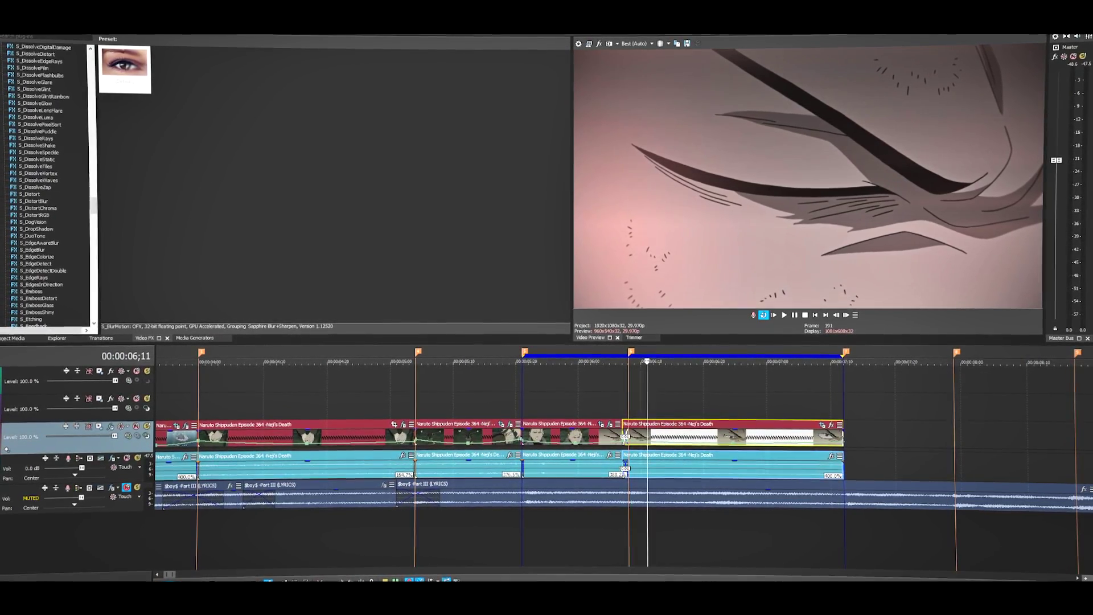
{"action": "left_click", "coordinate": [38, 145]}
{"action": "left_click", "coordinate": [38, 138]}
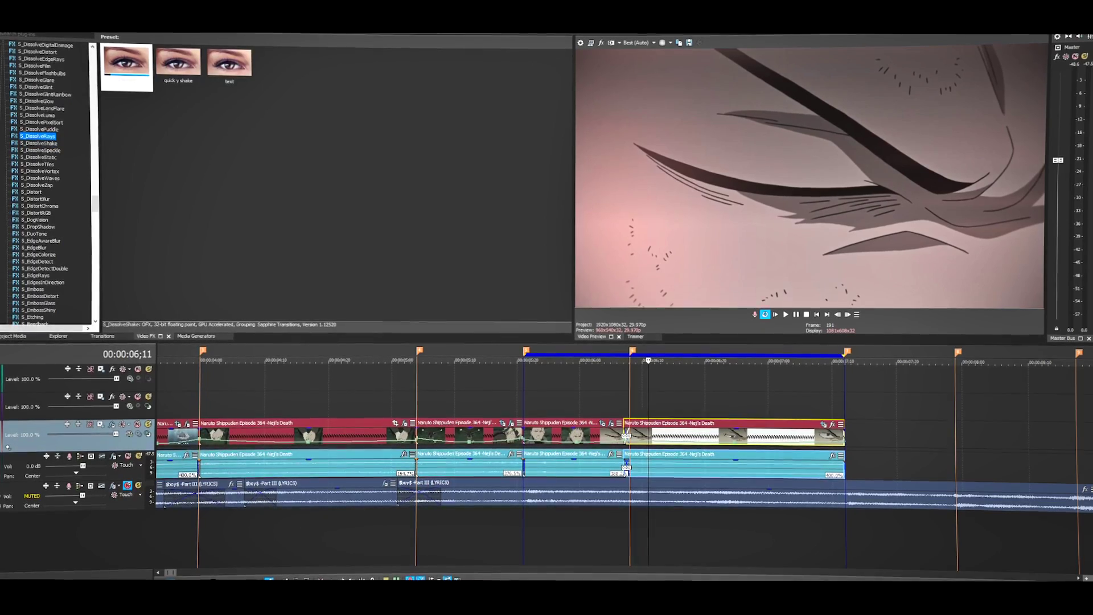
{"action": "left_click", "coordinate": [38, 145]}
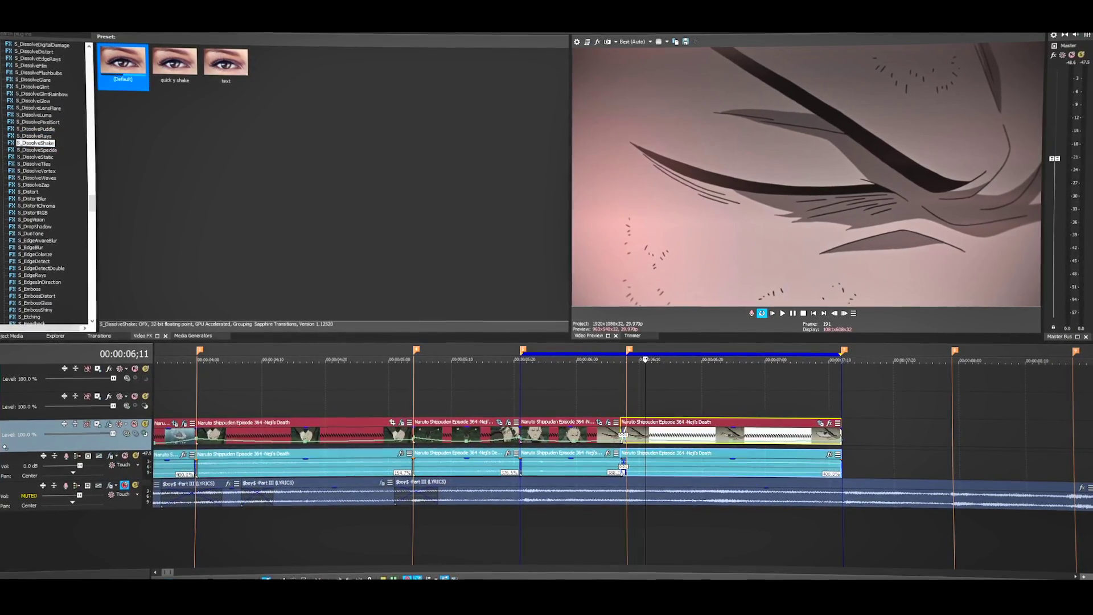
{"action": "left_click_drag", "start_coordinate": [124, 63], "coordinate": [683, 436]}
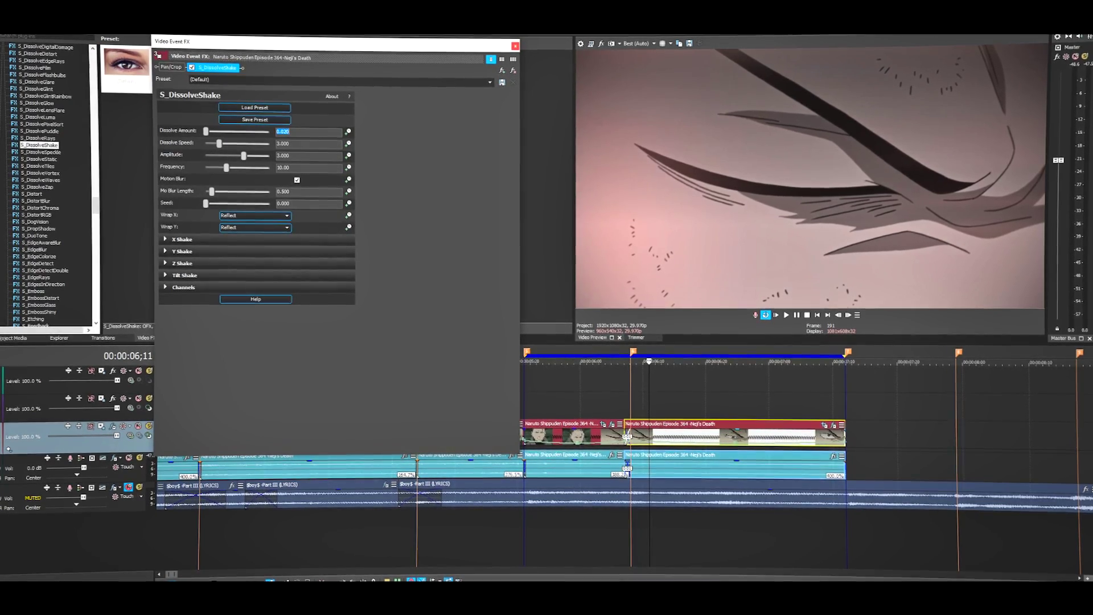
Play the cut into the eye close-up repeatedly from about 00:00:06;06 to check the shake
{"action": "left_click", "coordinate": [618, 406]}
{"action": "key", "text": "space"}
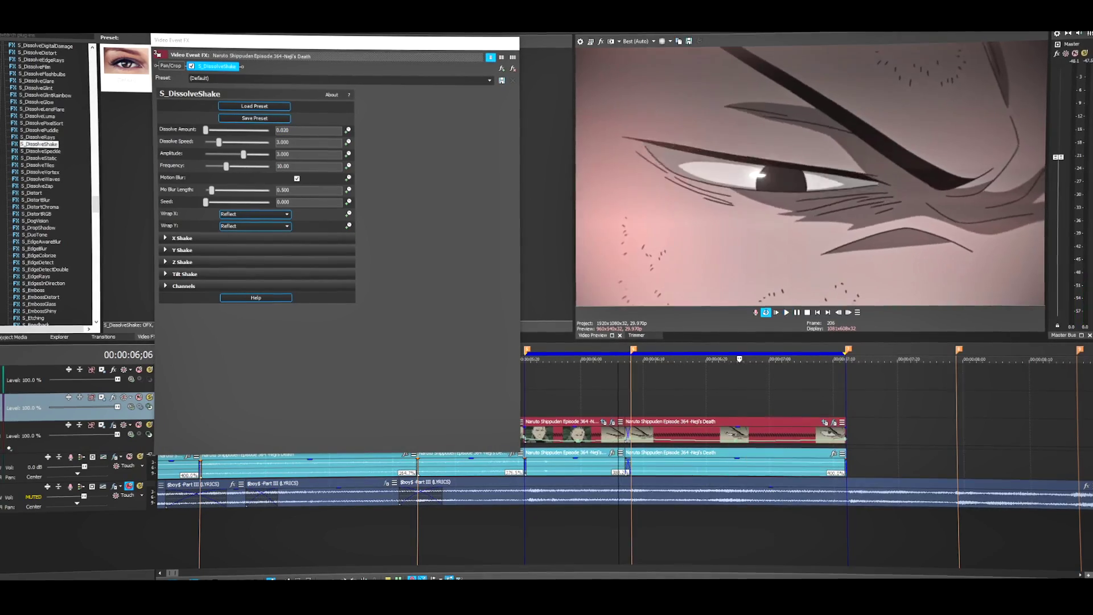
{"action": "key", "text": "space"}
{"action": "key", "text": "space"}
{"action": "key", "text": "space"}
{"action": "key", "text": "space"}
{"action": "key", "text": "space"}
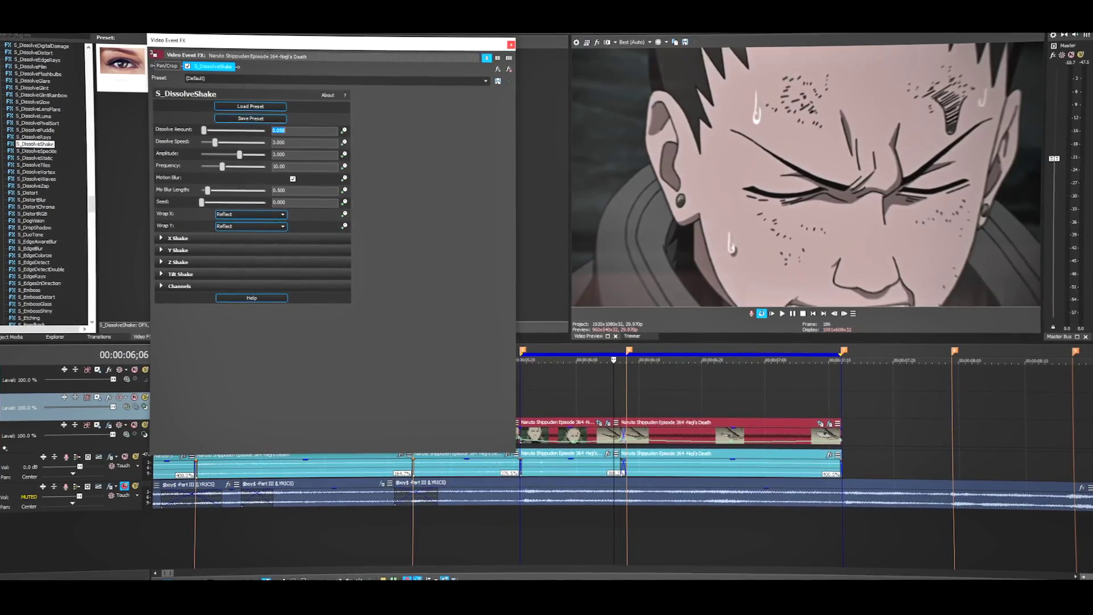
{"action": "key", "text": "space"}
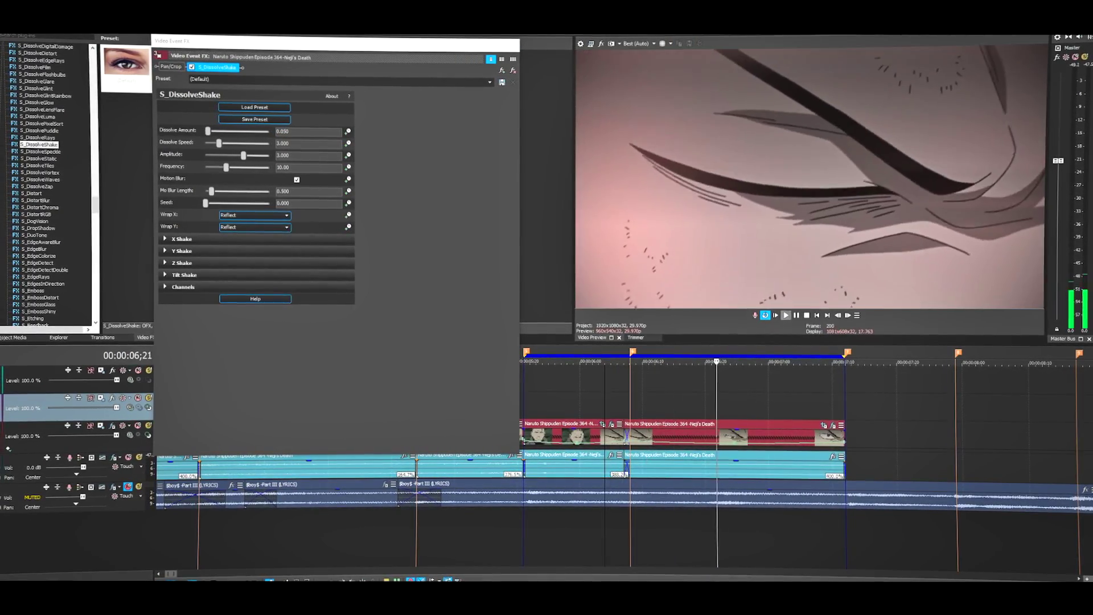
{"action": "key", "text": "space"}
{"action": "key", "text": "space"}
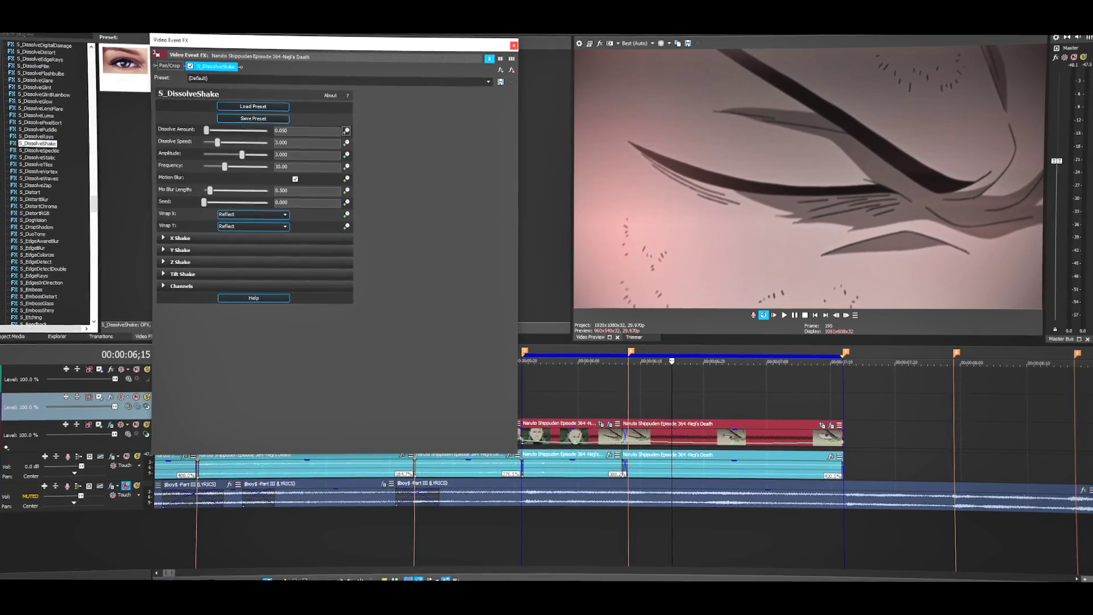
Animate the shake's Dissolve Amount down to 0.000 at 00:00:00;14 and set its first keyframe to Fast Fade
{"action": "left_click", "coordinate": [349, 131]}
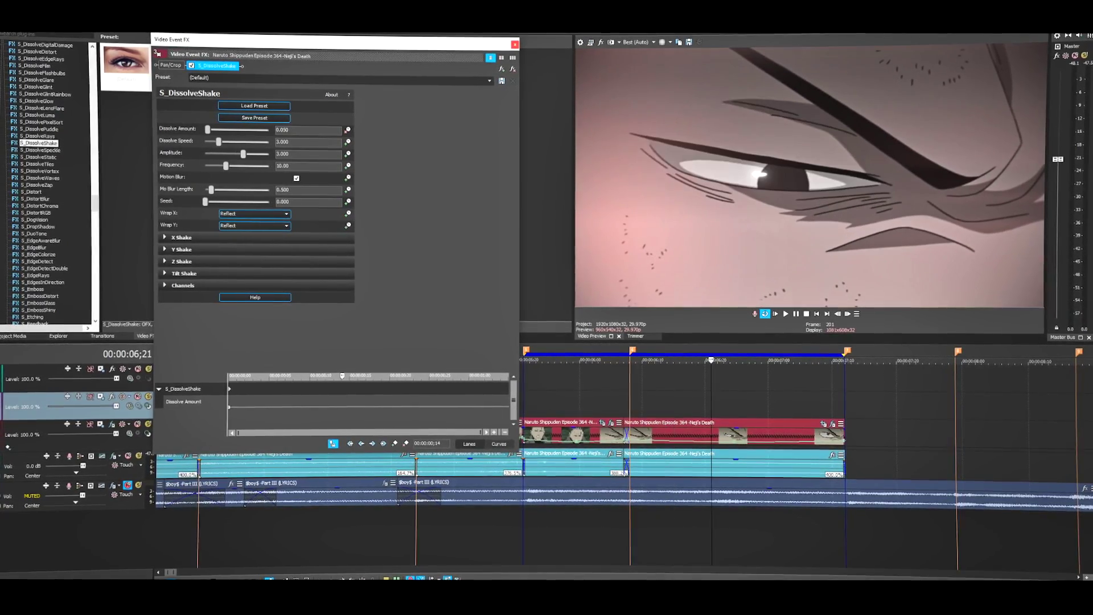
{"action": "left_click_drag", "start_coordinate": [208, 130], "coordinate": [201, 131]}
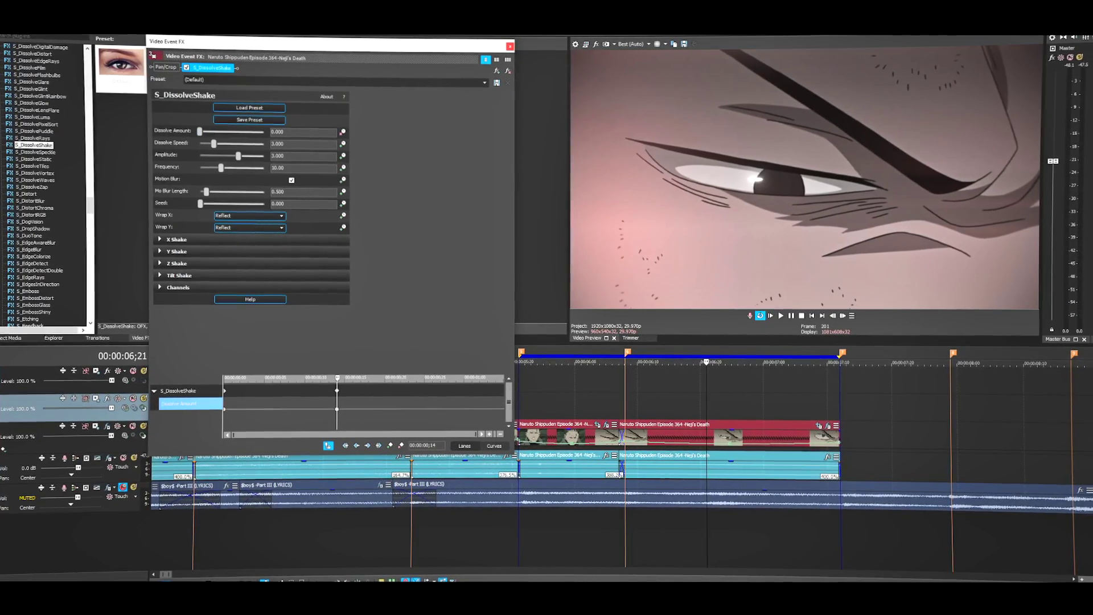
{"action": "left_click", "coordinate": [226, 409]}
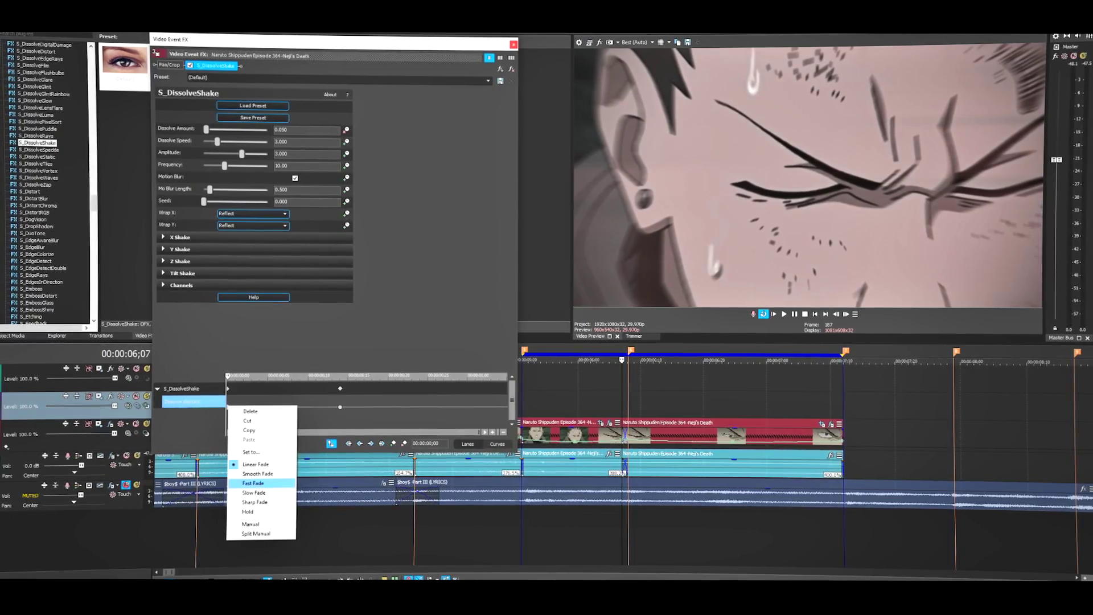
Play the transition from 00:00:06;02 to check how the shake fades out on the eye close-up
{"action": "left_click", "coordinate": [592, 360]}
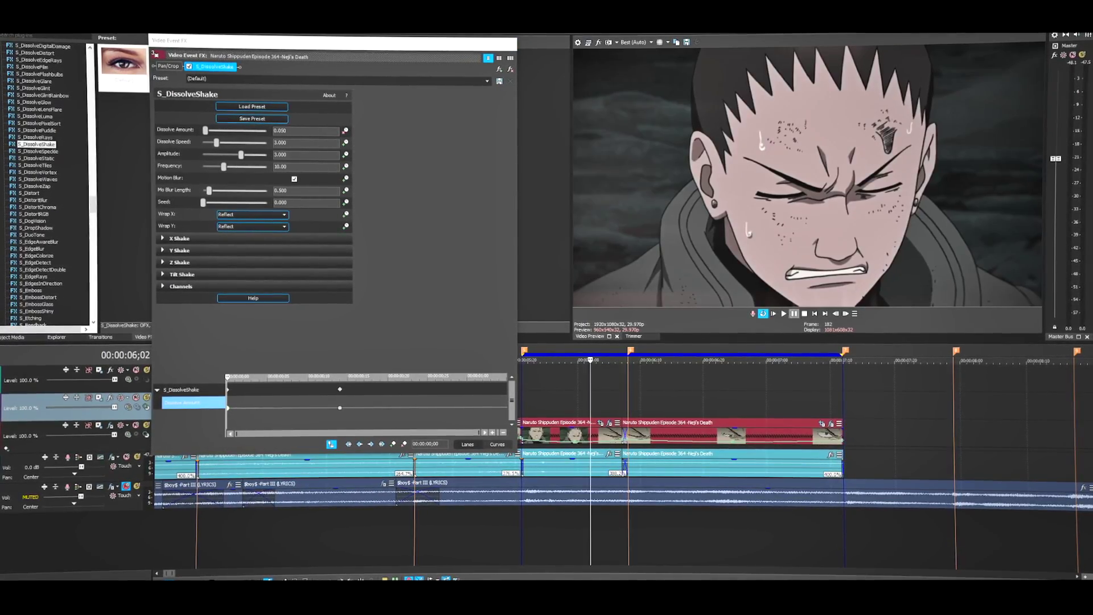
{"action": "key", "text": "space"}
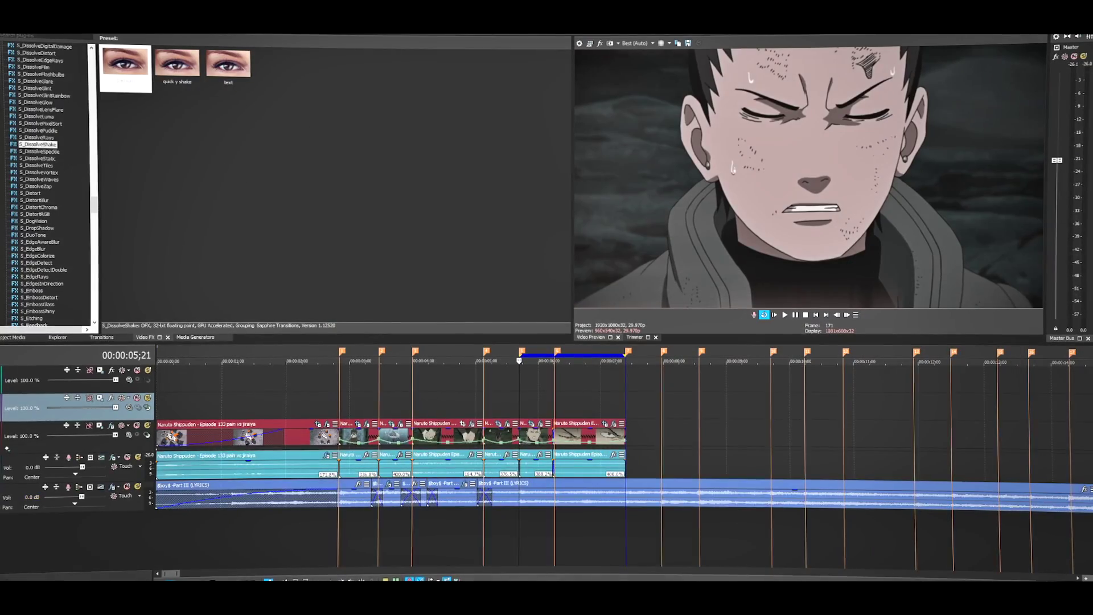
Play the whole edit from the start with its music, and mute the music track
{"action": "left_click", "coordinate": [774, 314]}
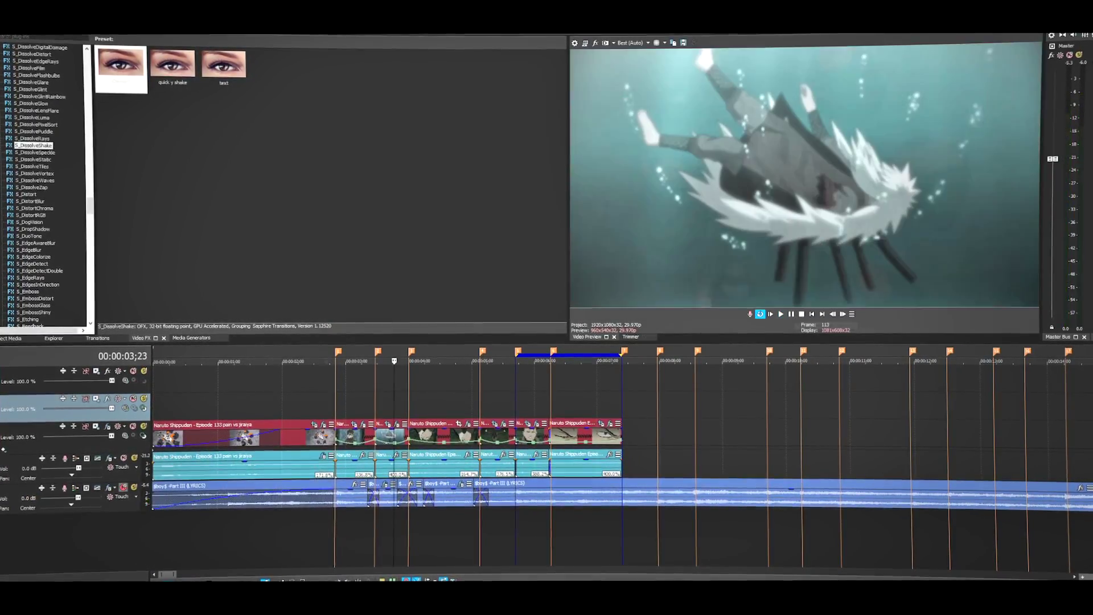
{"action": "left_click", "coordinate": [124, 486]}
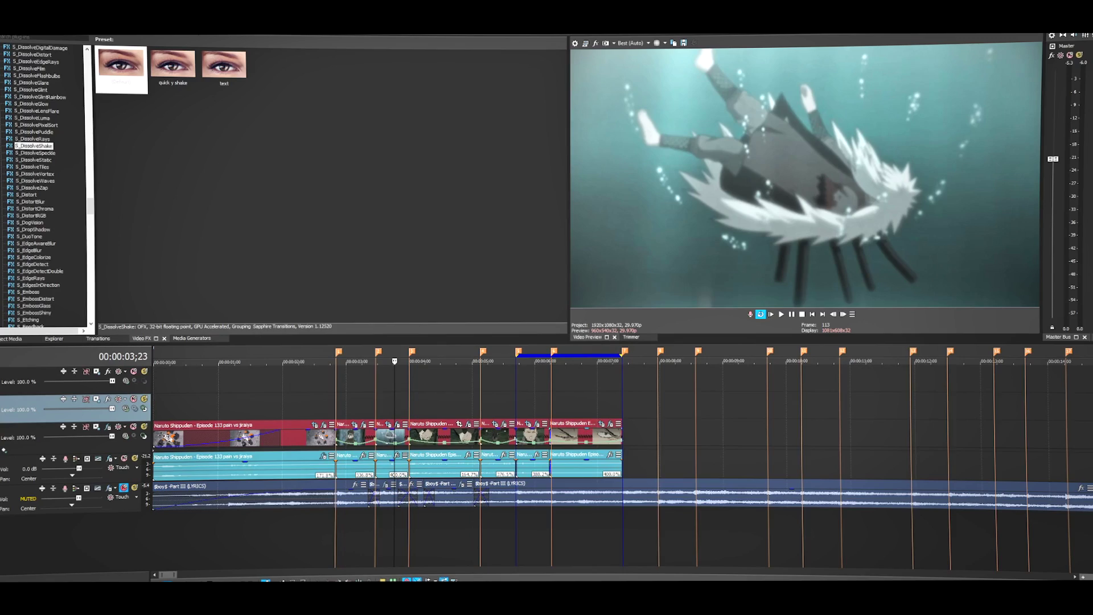